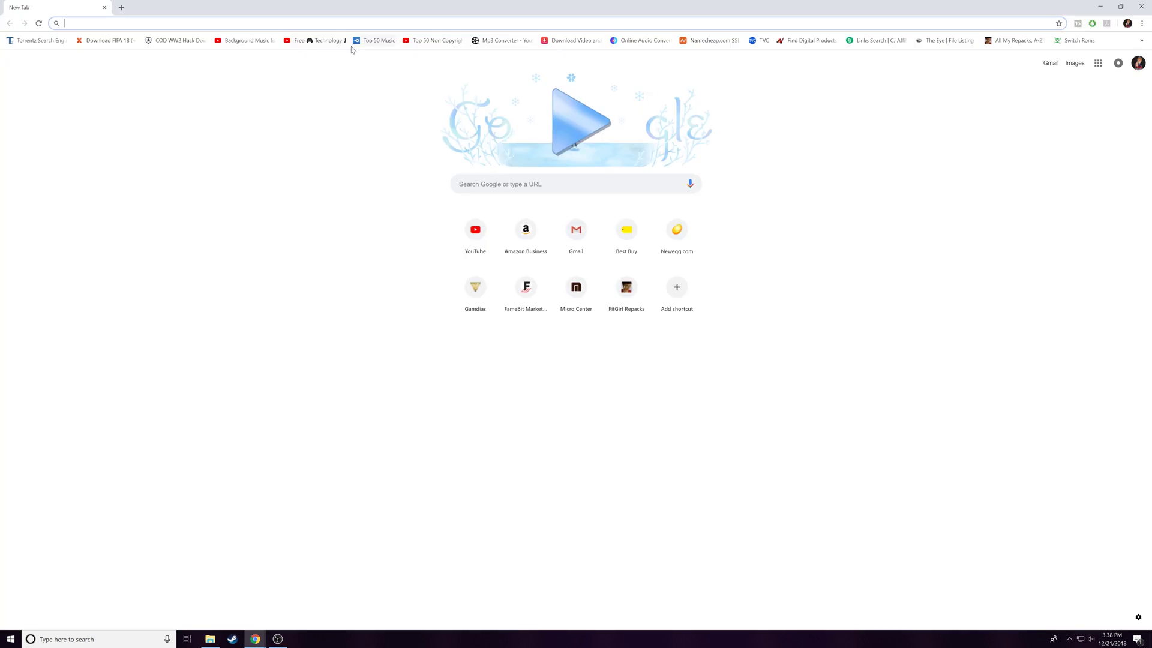
{"action": "type", "text": "www.renderforest.com"}
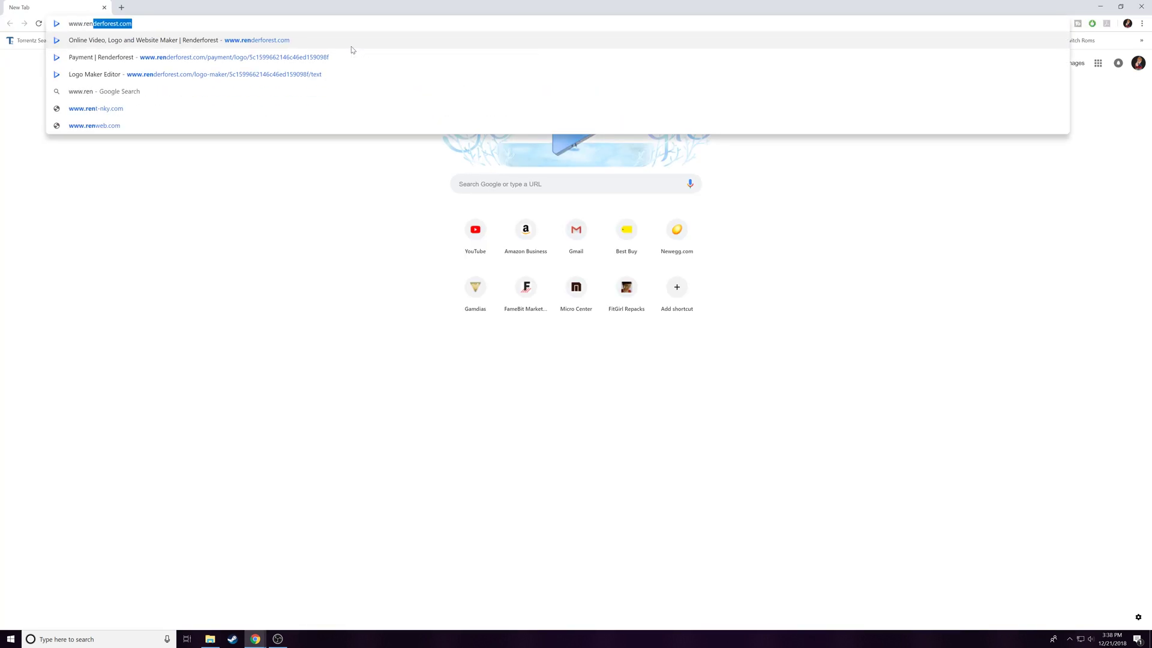
{"action": "key", "text": "Return"}
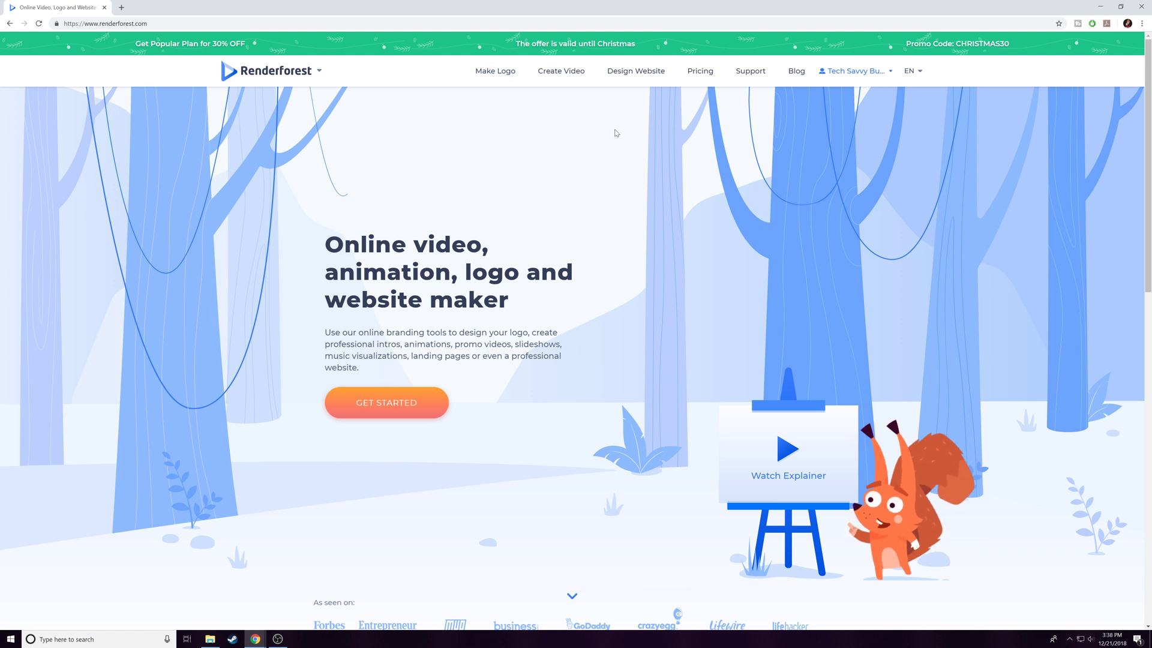
{"action": "scroll", "coordinate": [748, 375], "scroll_direction": "down", "scroll_amount": 5}
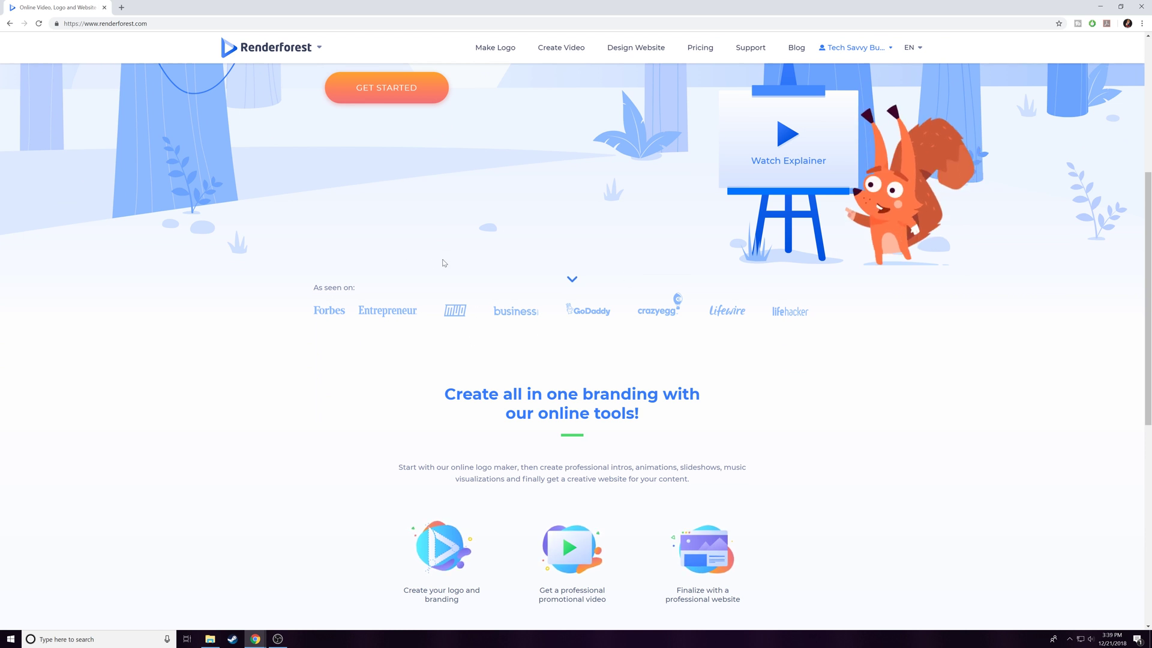
{"action": "scroll", "coordinate": [736, 359], "scroll_direction": "up", "scroll_amount": 5}
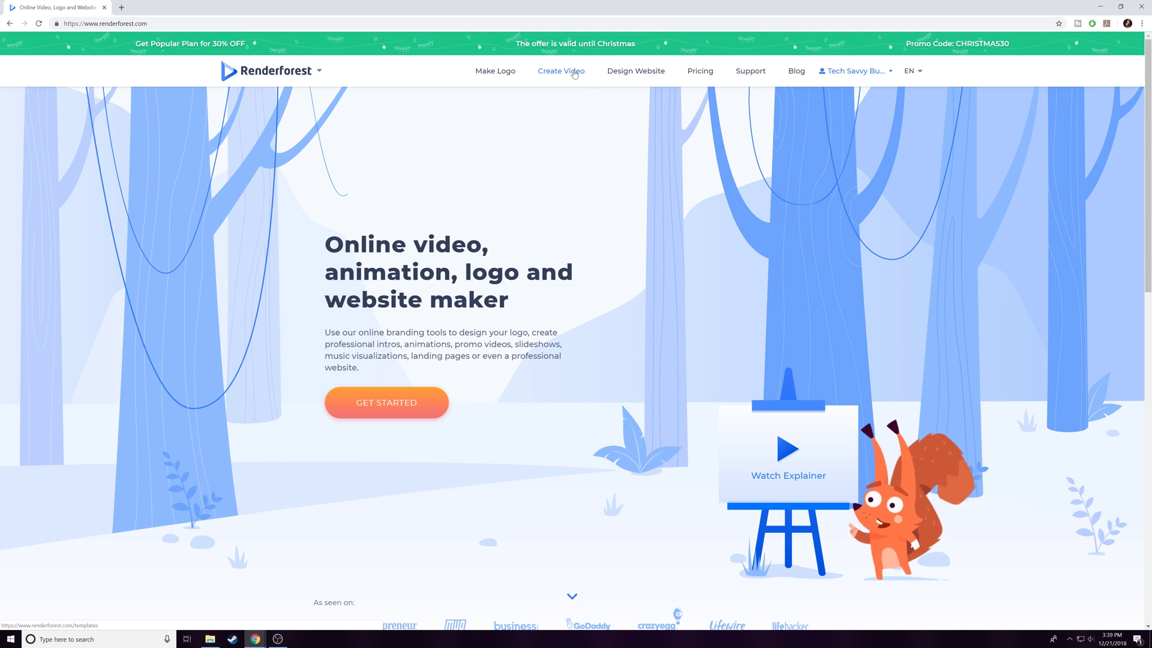
Show the video template catalogue sorted by Most Popular
{"action": "left_click", "coordinate": [574, 73]}
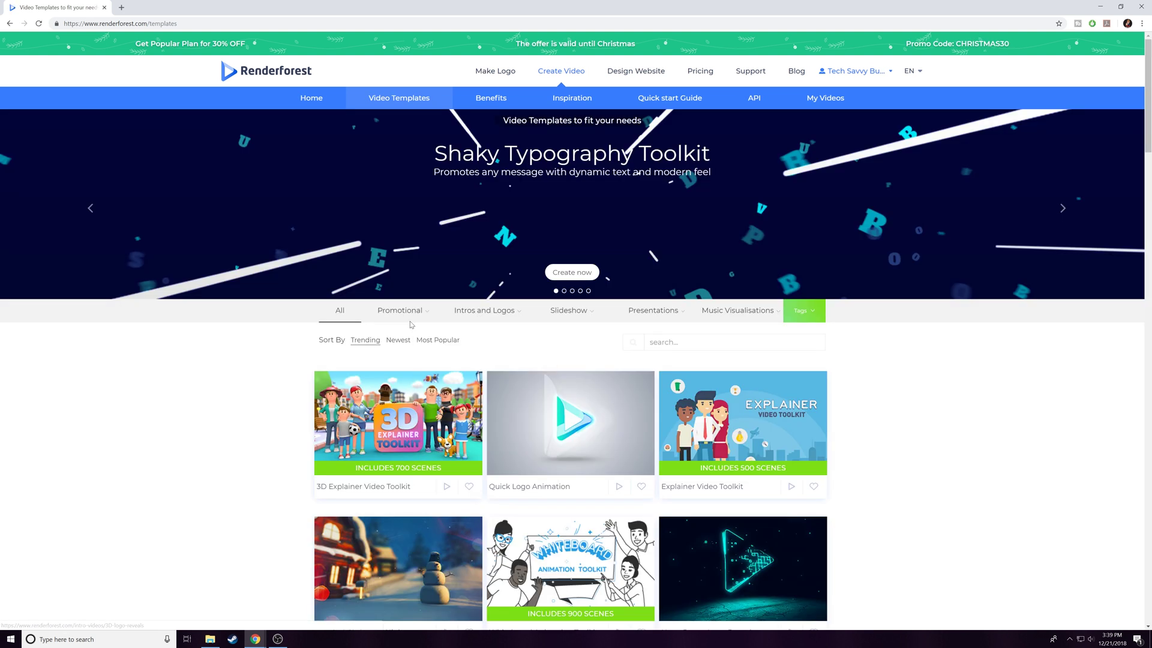
{"action": "mouse_move", "coordinate": [497, 309]}
{"action": "left_click", "coordinate": [447, 341]}
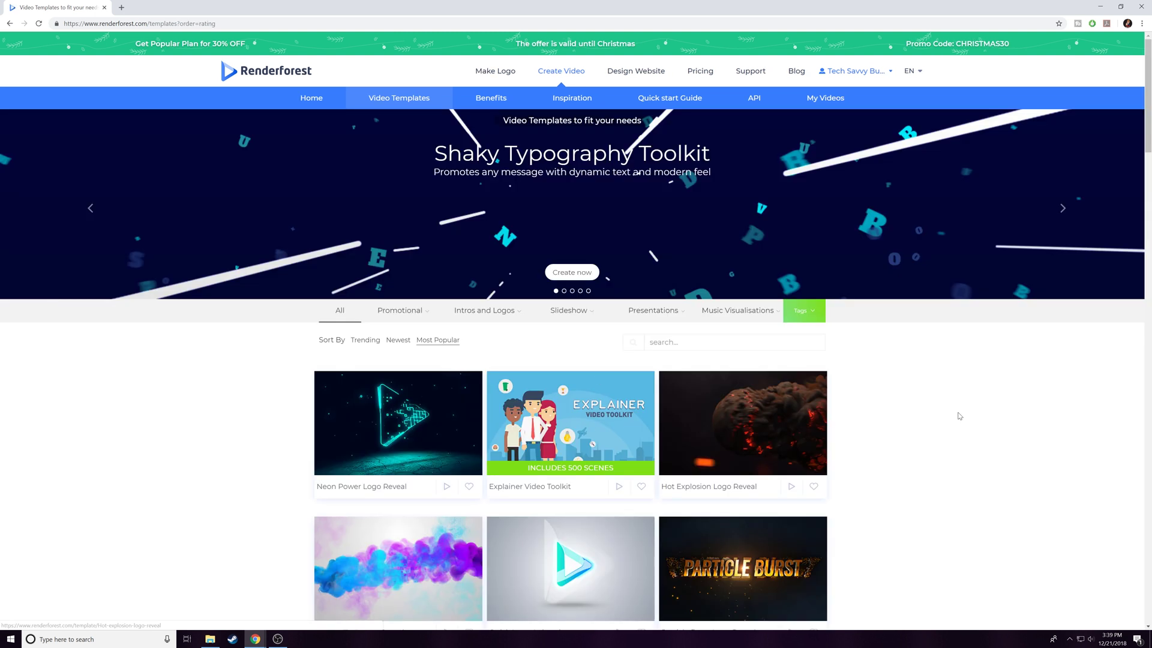
{"action": "scroll", "coordinate": [748, 308], "scroll_direction": "down", "scroll_amount": 2}
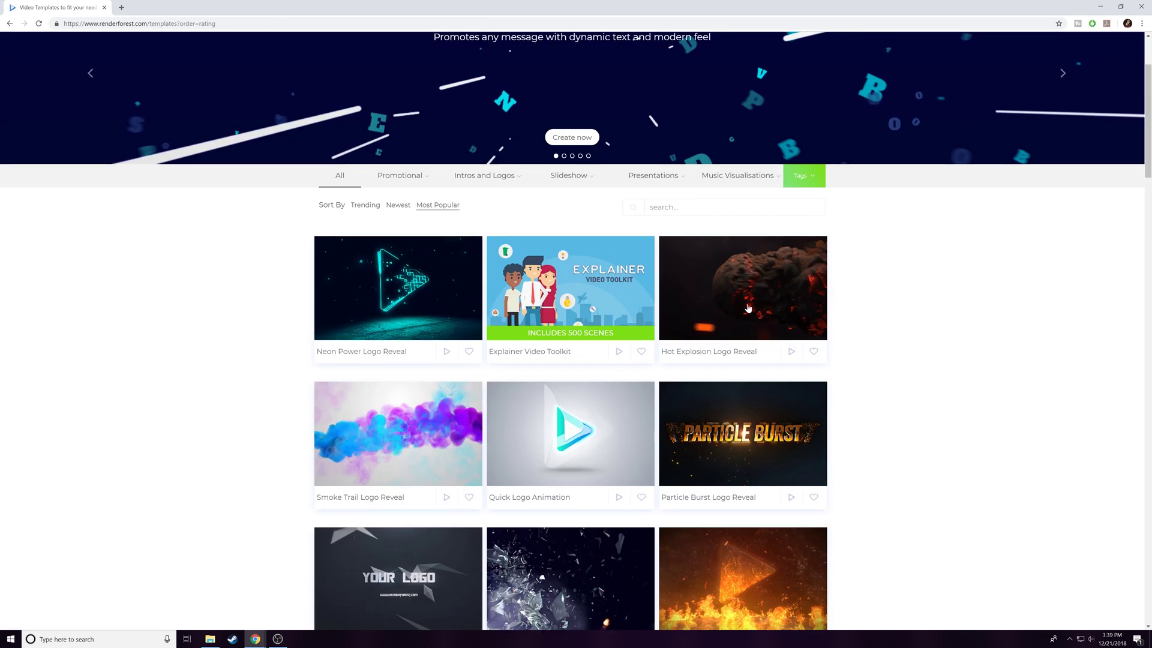
Preview the Neon Power Logo Reveal muted, then open the Transforming Logo template page
{"action": "left_click", "coordinate": [447, 352]}
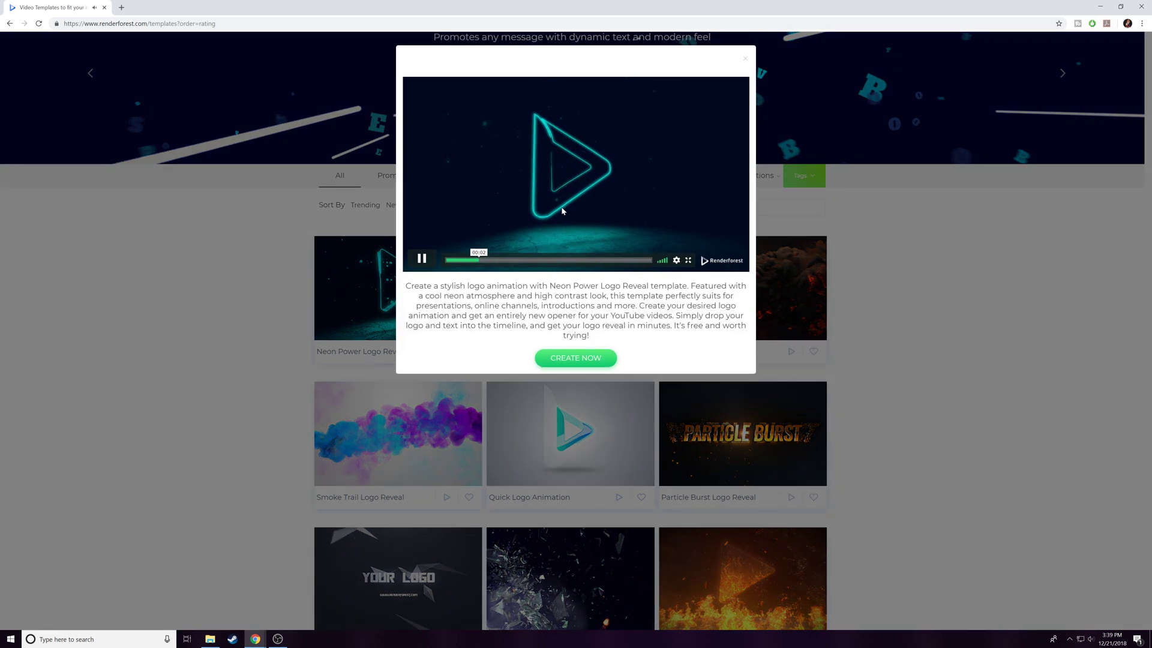
{"action": "key", "text": "XF86AudioMute"}
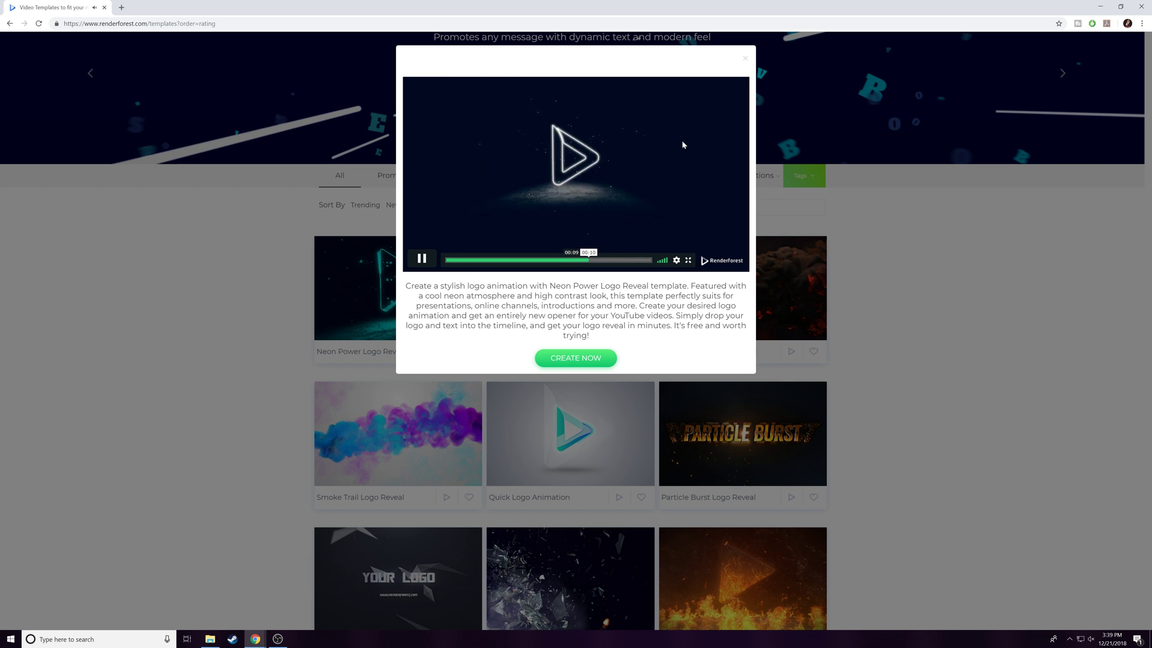
{"action": "left_click", "coordinate": [747, 60]}
{"action": "scroll", "coordinate": [395, 401], "scroll_direction": "down", "scroll_amount": 2}
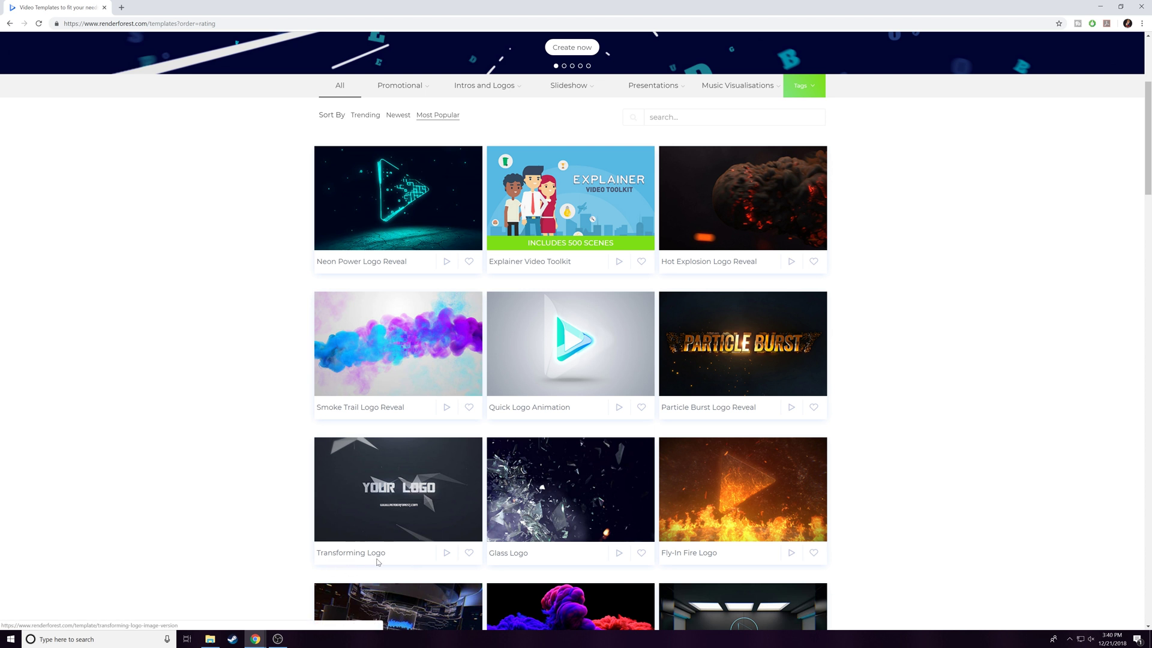
{"action": "left_click", "coordinate": [612, 311]}
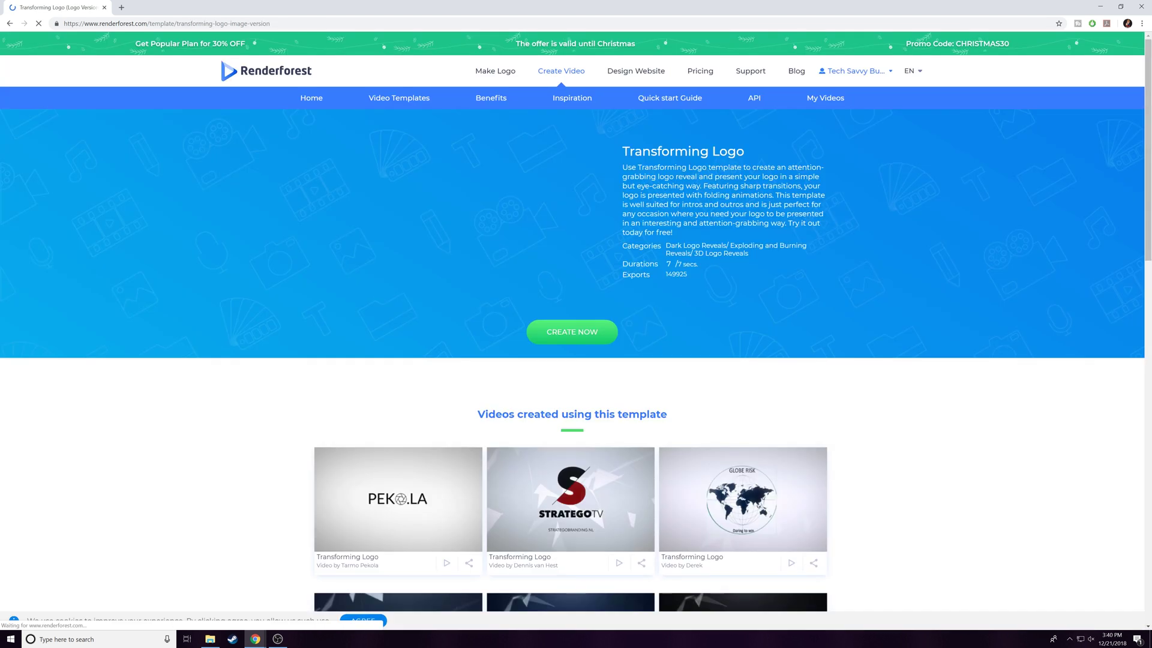
Start a Transforming Logo project and load the Tech Savvy Buyer logo, enlarging it three steps
{"action": "left_click", "coordinate": [639, 315]}
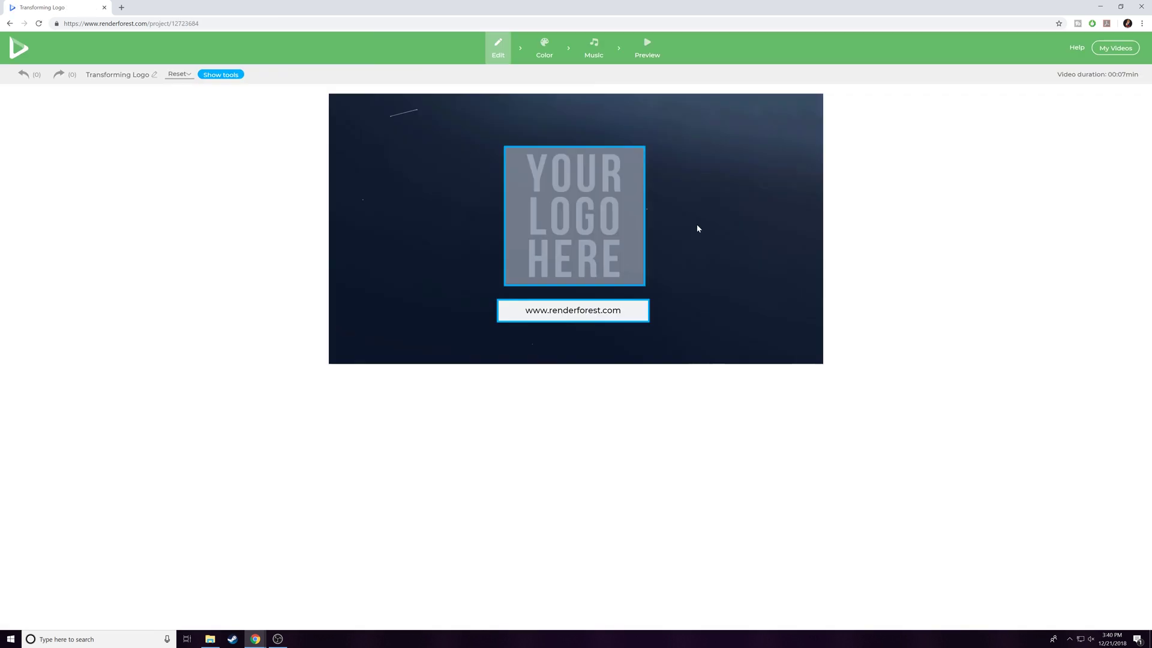
{"action": "left_click", "coordinate": [582, 219]}
{"action": "left_click", "coordinate": [887, 325]}
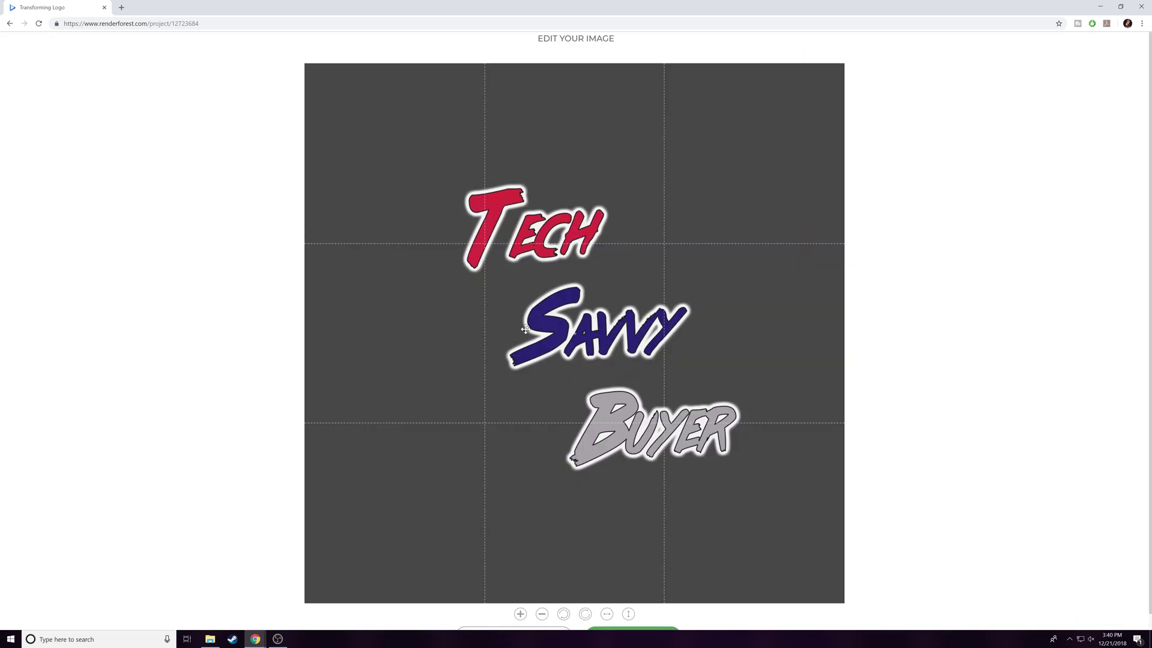
{"action": "left_click", "coordinate": [520, 614]}
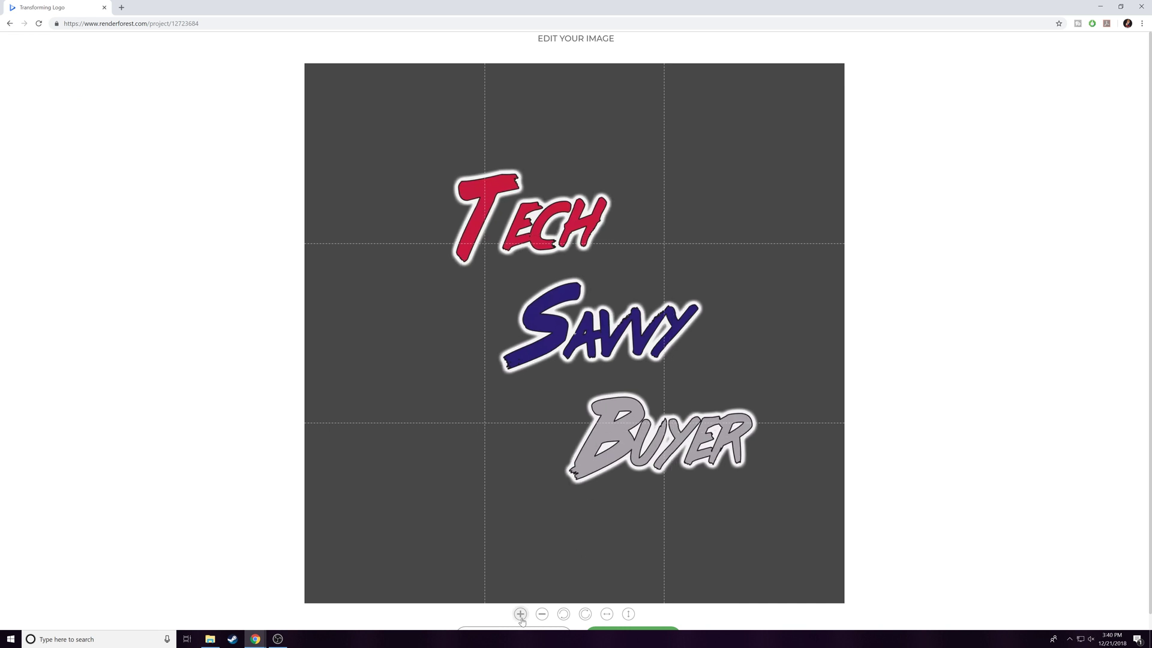
{"action": "left_click", "coordinate": [520, 614]}
{"action": "left_click", "coordinate": [520, 614]}
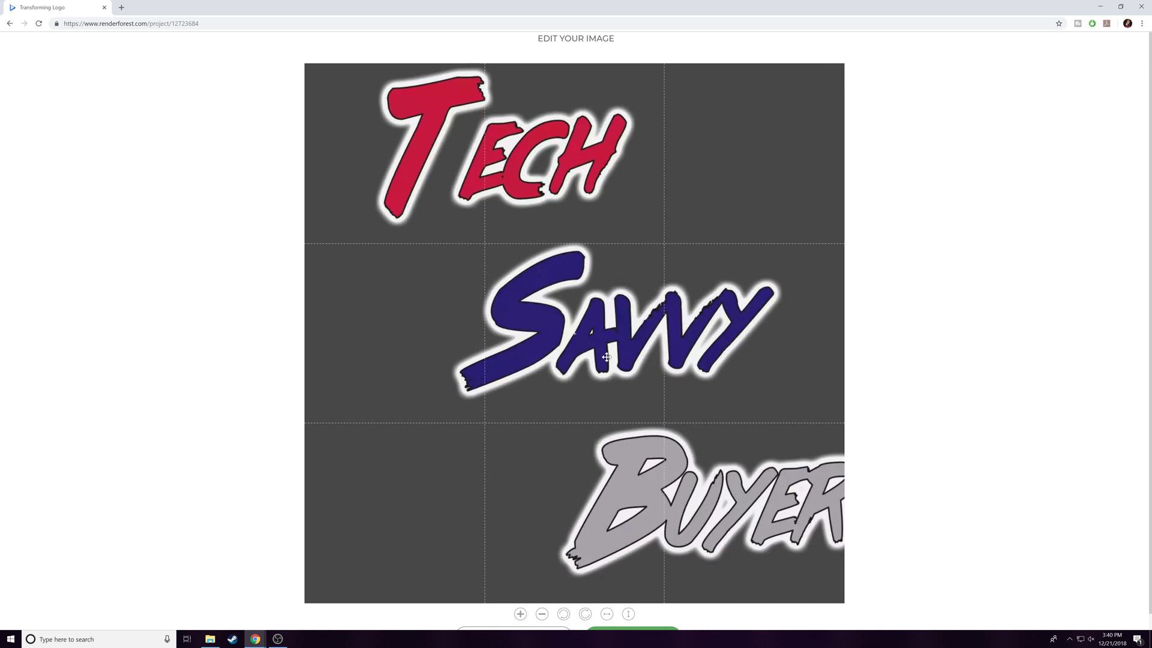
Recentre the logo, fine-tune its size, and confirm it in the logo slot
{"action": "left_click_drag", "start_coordinate": [607, 358], "coordinate": [565, 360]}
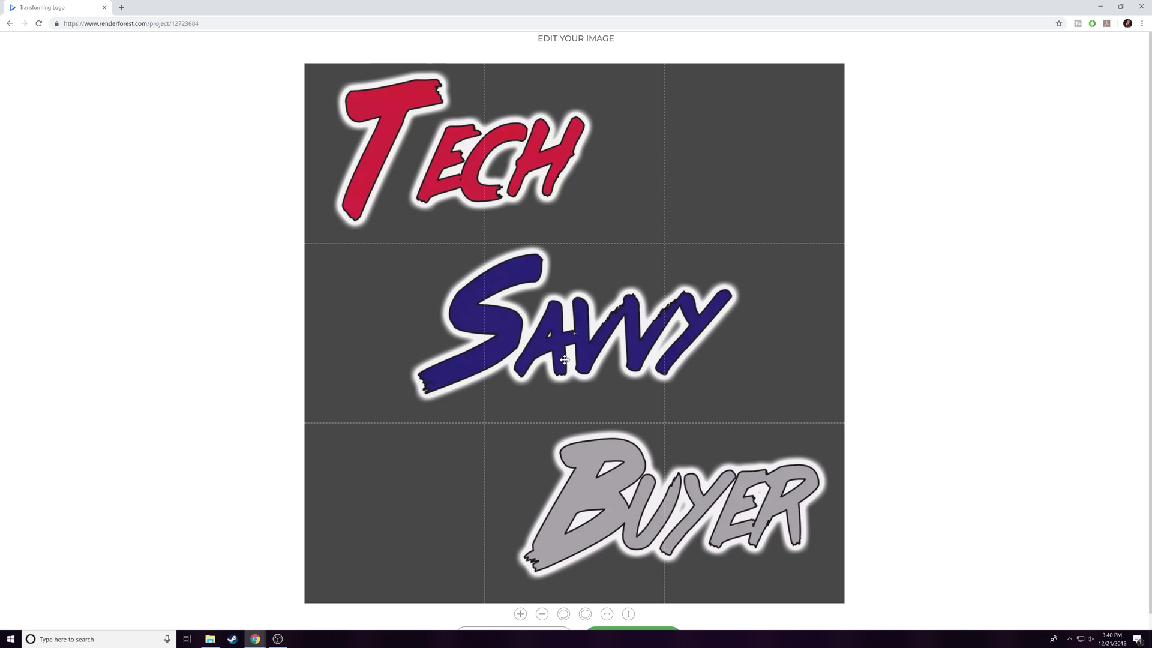
{"action": "left_click", "coordinate": [520, 613]}
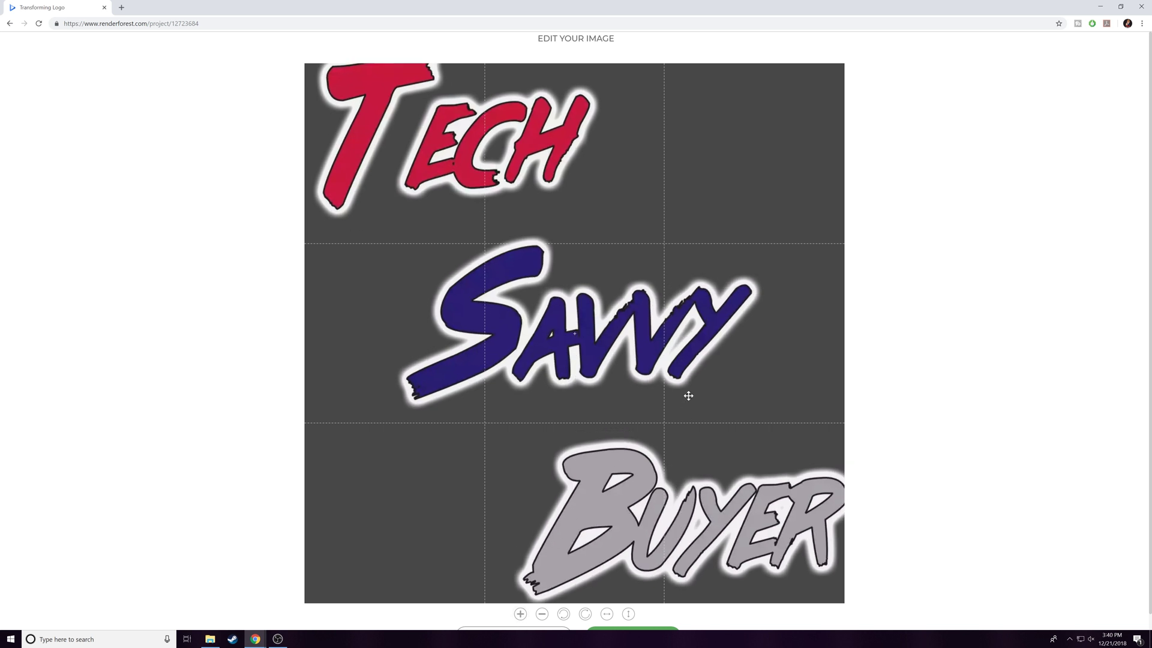
{"action": "left_click", "coordinate": [541, 614]}
{"action": "scroll", "coordinate": [678, 552], "scroll_direction": "down", "scroll_amount": 1}
{"action": "scroll", "coordinate": [682, 568], "scroll_direction": "up", "scroll_amount": 1}
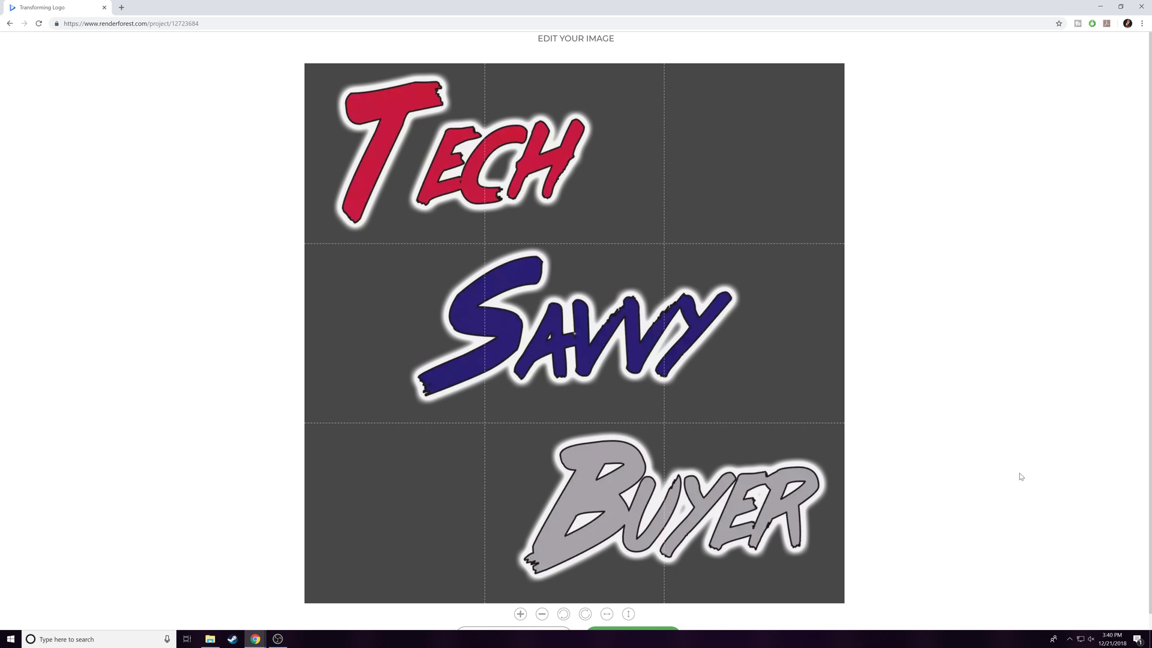
{"action": "scroll", "coordinate": [990, 489], "scroll_direction": "down", "scroll_amount": 1}
{"action": "left_click", "coordinate": [633, 621]}
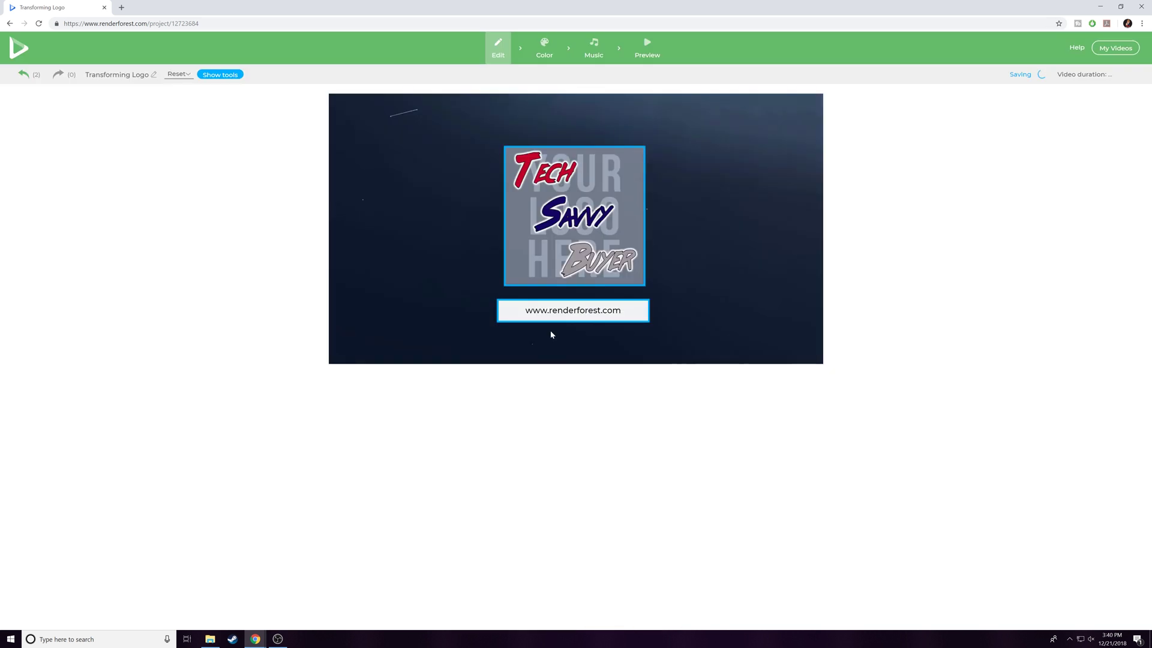
{"action": "left_click", "coordinate": [615, 318]}
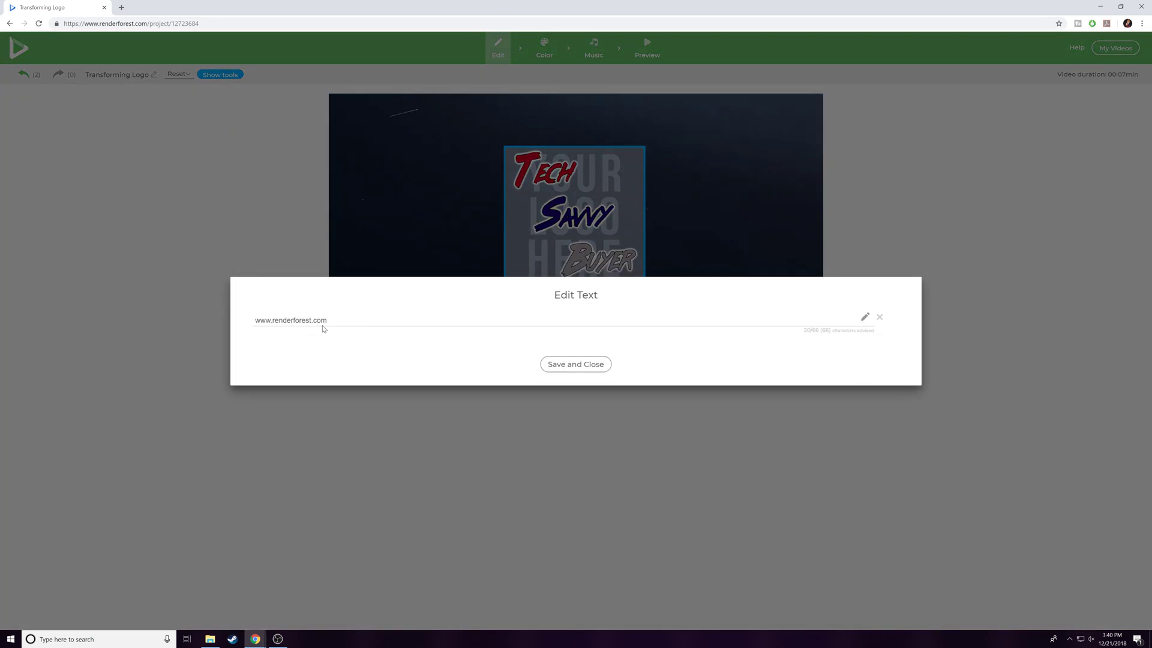
{"action": "left_click_drag", "start_coordinate": [323, 328], "coordinate": [211, 312]}
{"action": "type", "text": "A"}
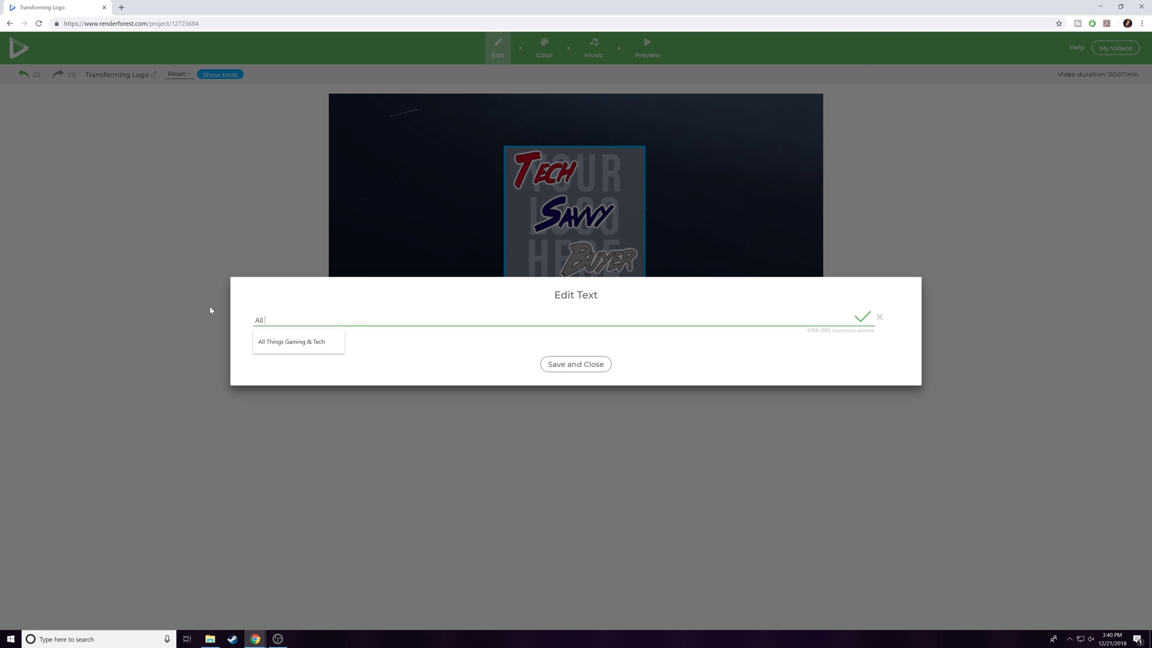
{"action": "type", "text": "ll"}
{"action": "left_click", "coordinate": [319, 341]}
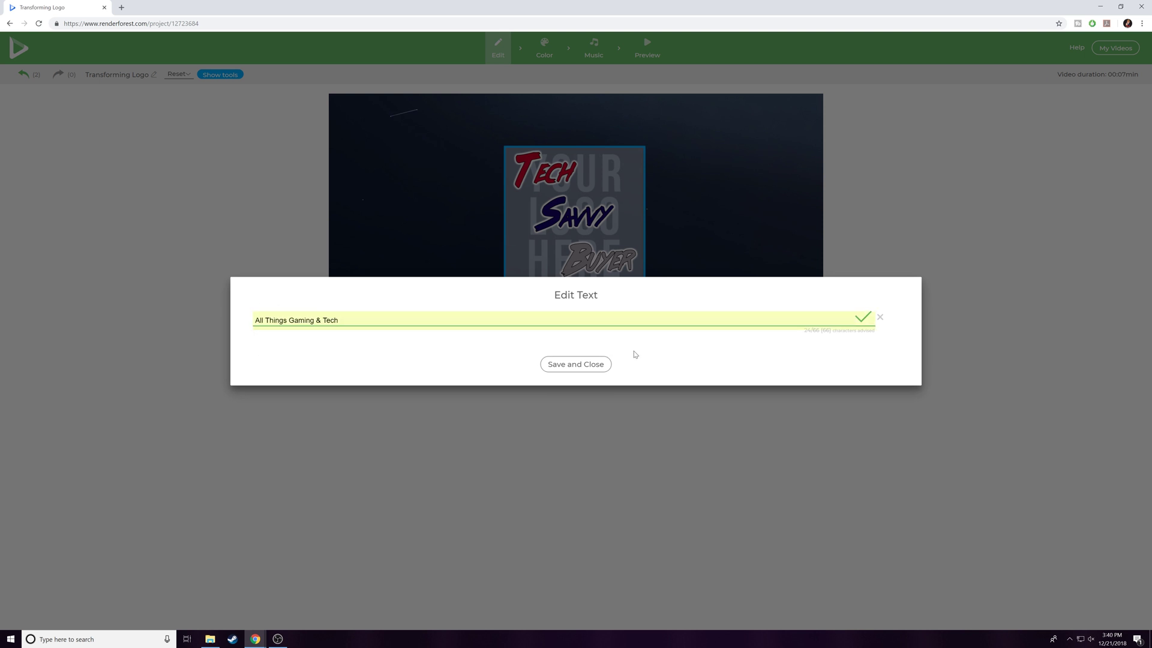
{"action": "left_click", "coordinate": [576, 364]}
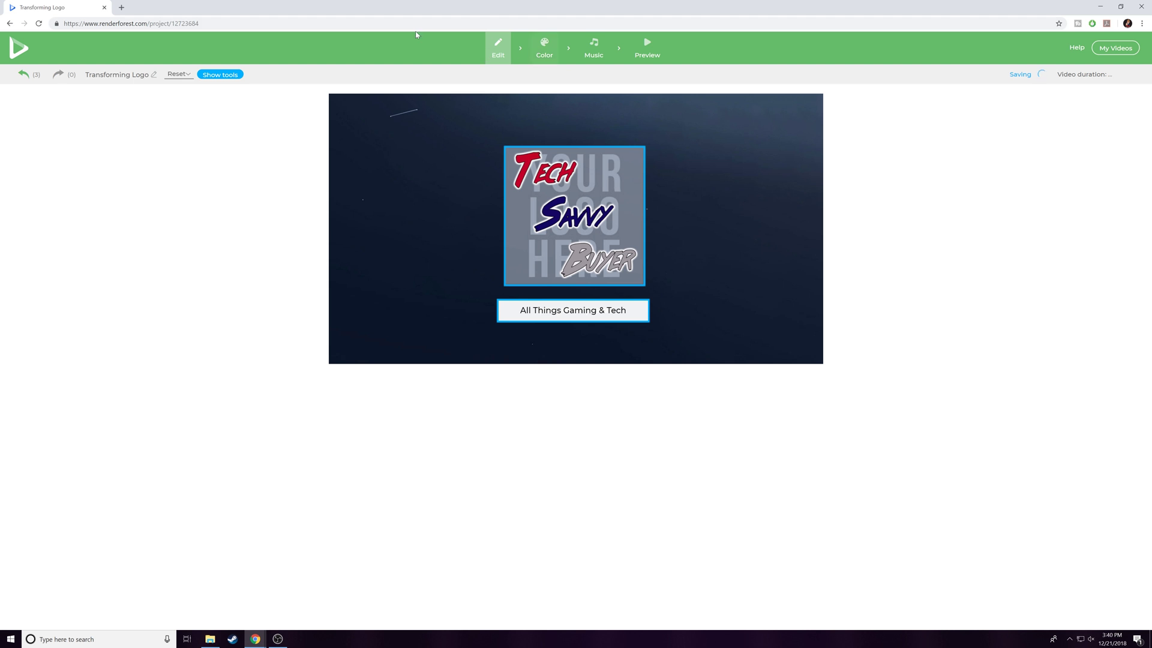
{"action": "left_click", "coordinate": [546, 49]}
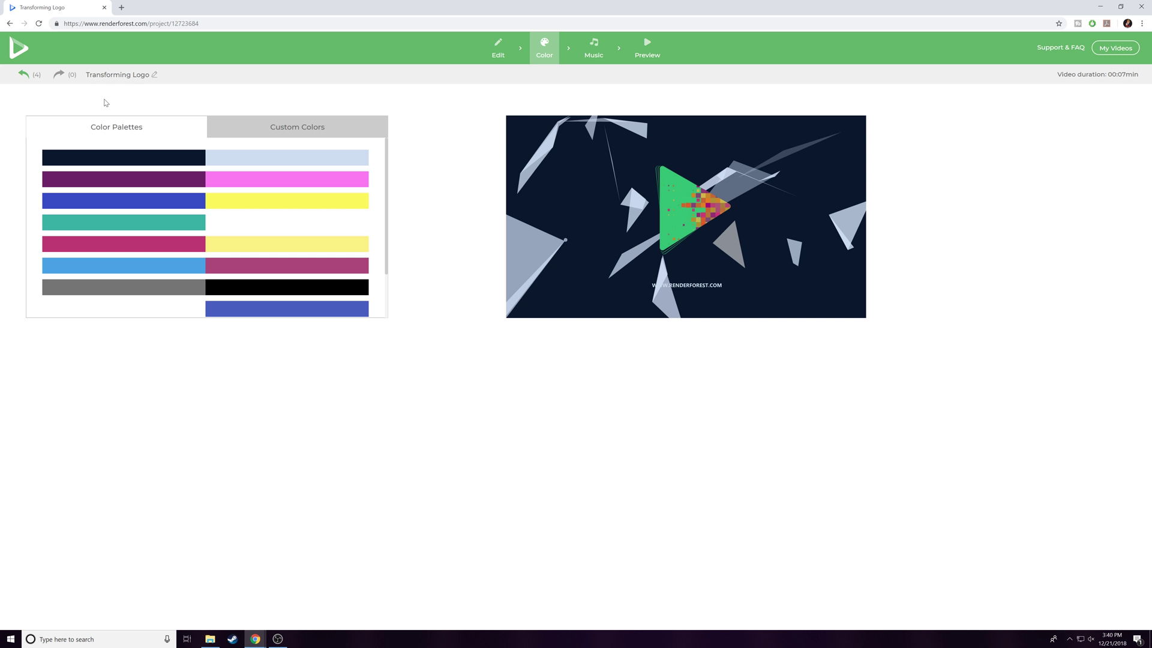
Check the Custom Colors option, then return to the preset Color Palettes
{"action": "left_click", "coordinate": [240, 132]}
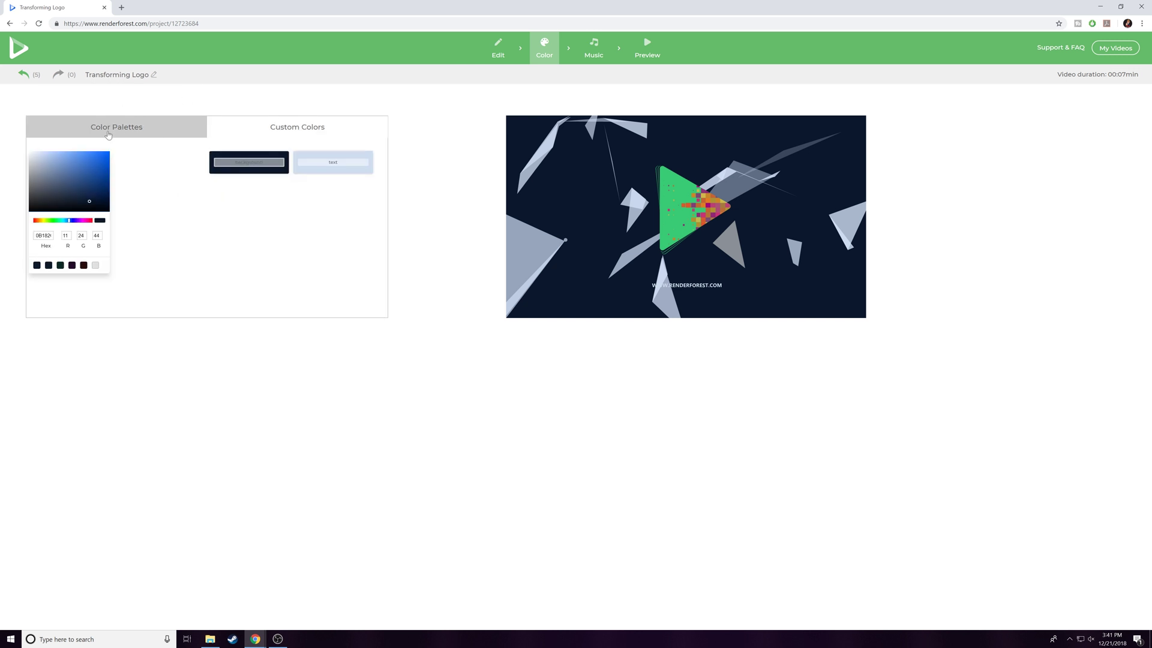
{"action": "right_click", "coordinate": [127, 131]}
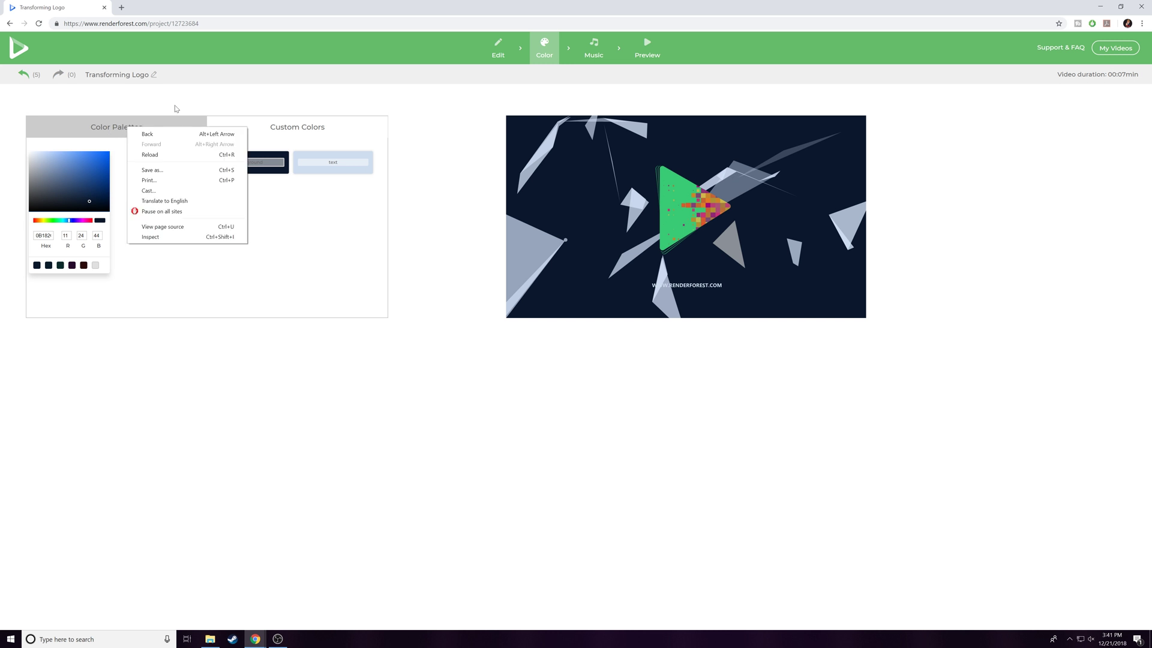
{"action": "left_click", "coordinate": [193, 95]}
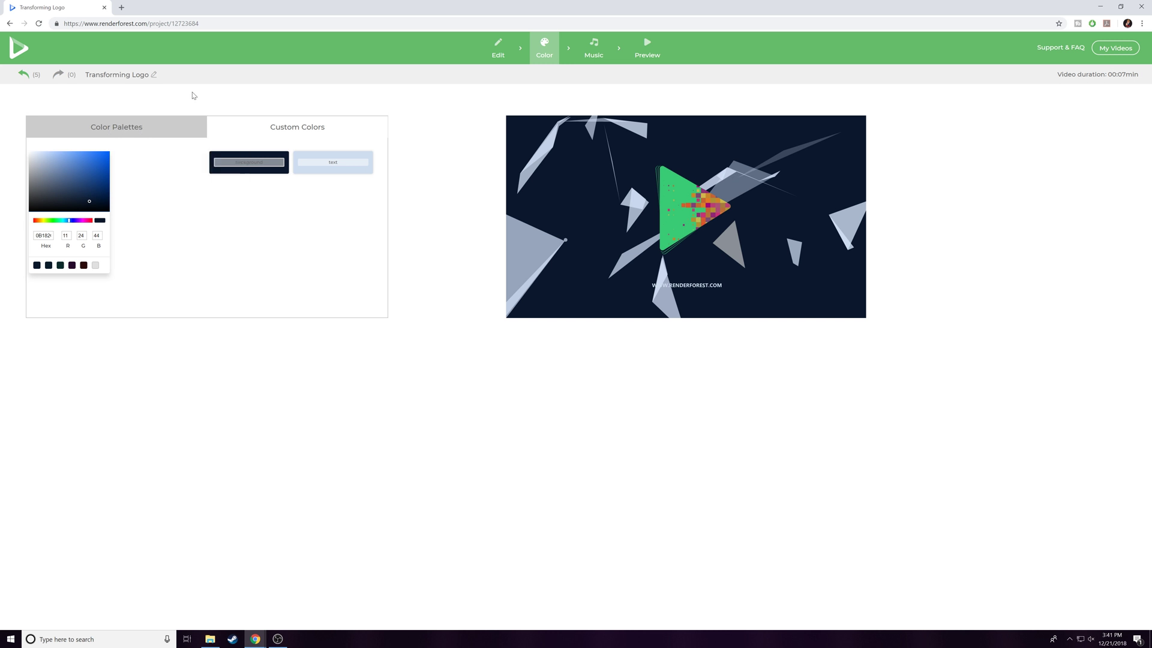
{"action": "left_click", "coordinate": [161, 131]}
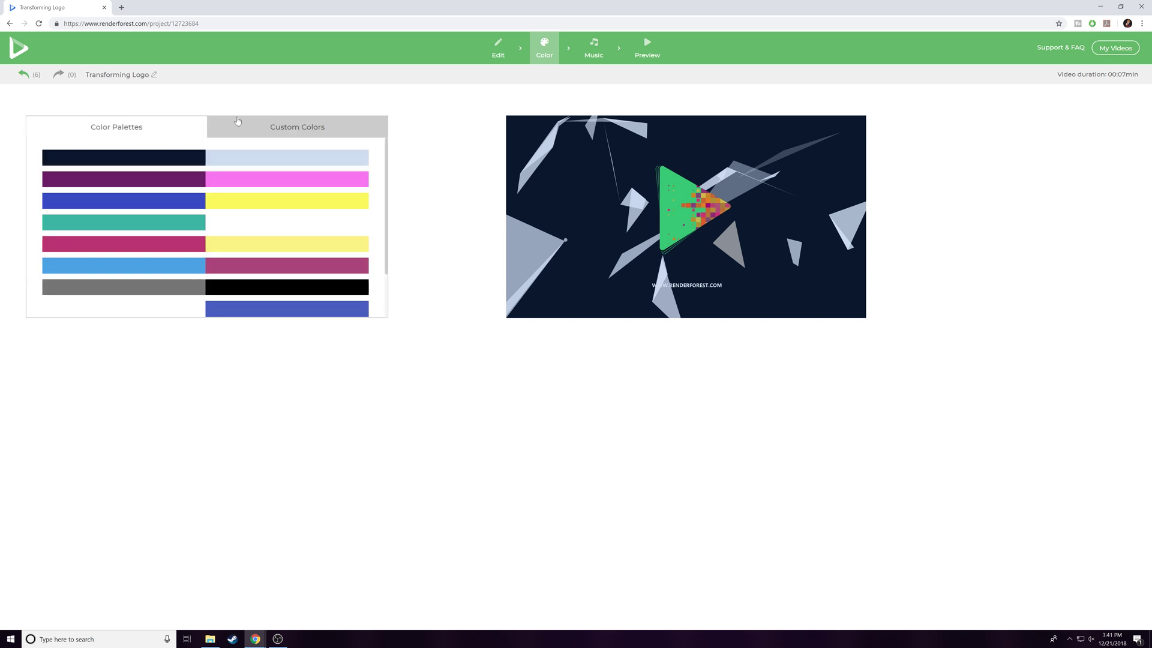
{"action": "left_click", "coordinate": [592, 46]}
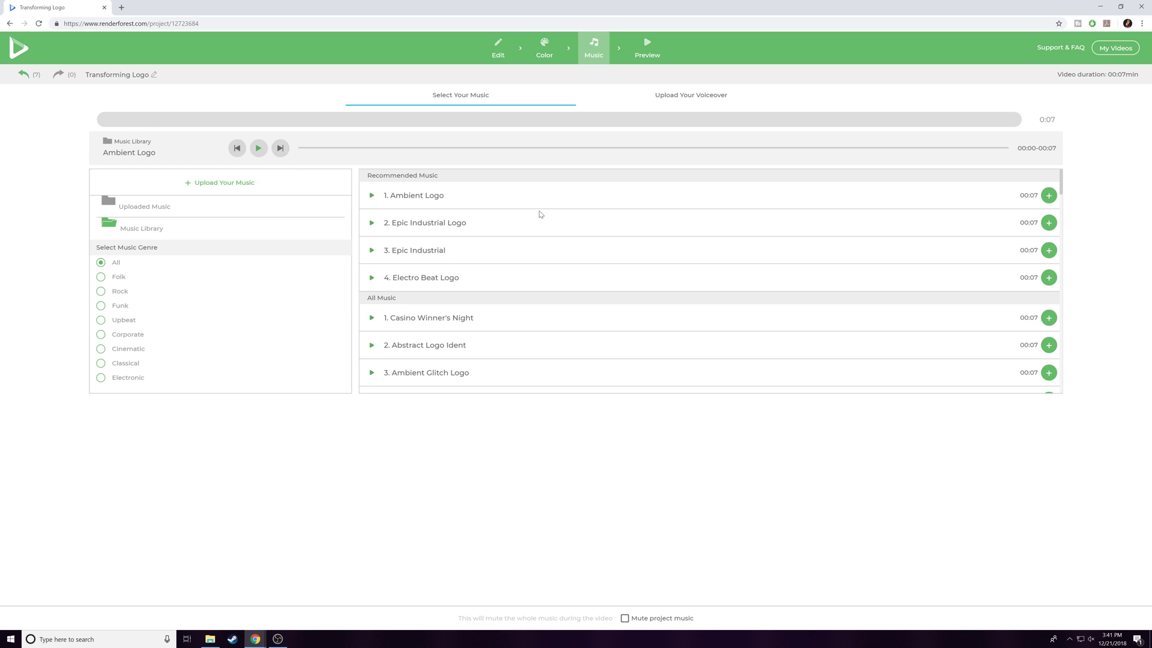
Browse the music library with Ambient Logo kept selected, then go to the Preview page
{"action": "scroll", "coordinate": [702, 259], "scroll_direction": "down", "scroll_amount": 5}
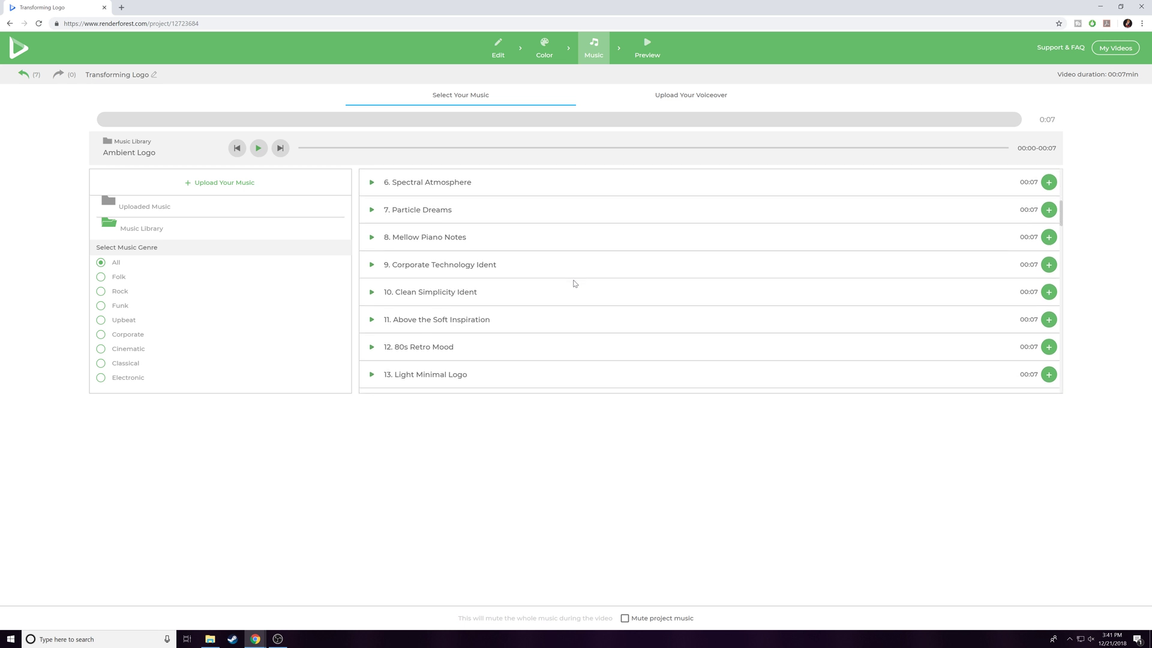
{"action": "scroll", "coordinate": [574, 284], "scroll_direction": "down", "scroll_amount": 3}
{"action": "scroll", "coordinate": [423, 228], "scroll_direction": "down", "scroll_amount": 6}
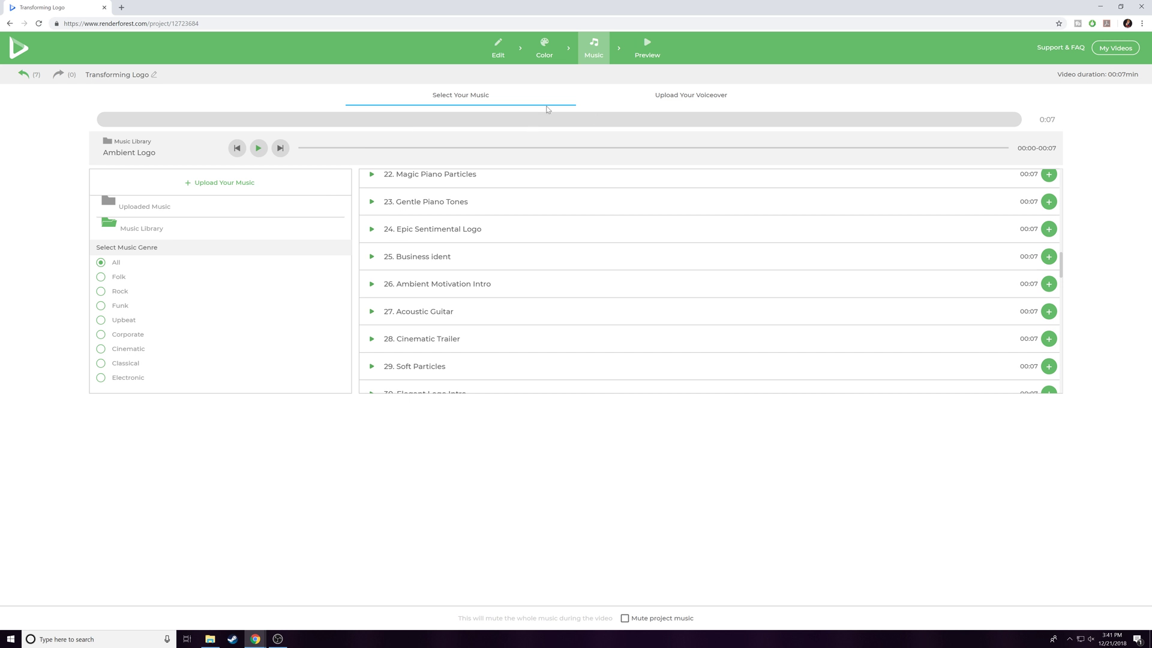
{"action": "left_click", "coordinate": [659, 52]}
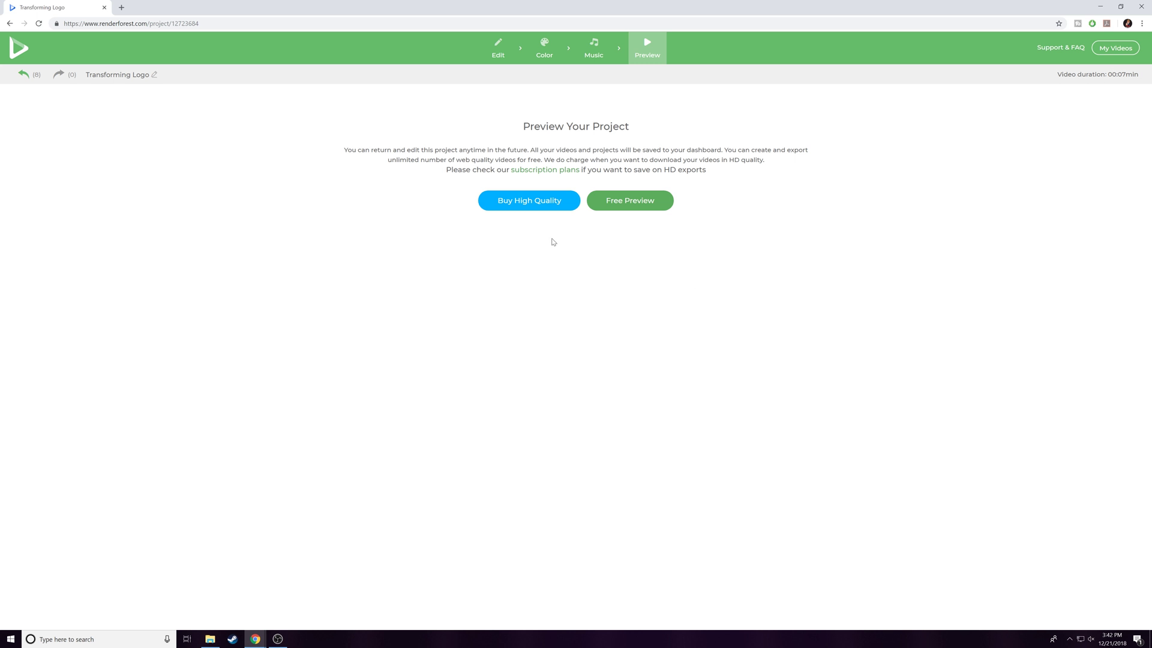
Open the Buy High Quality payment options from the Preview page
{"action": "left_click", "coordinate": [548, 206]}
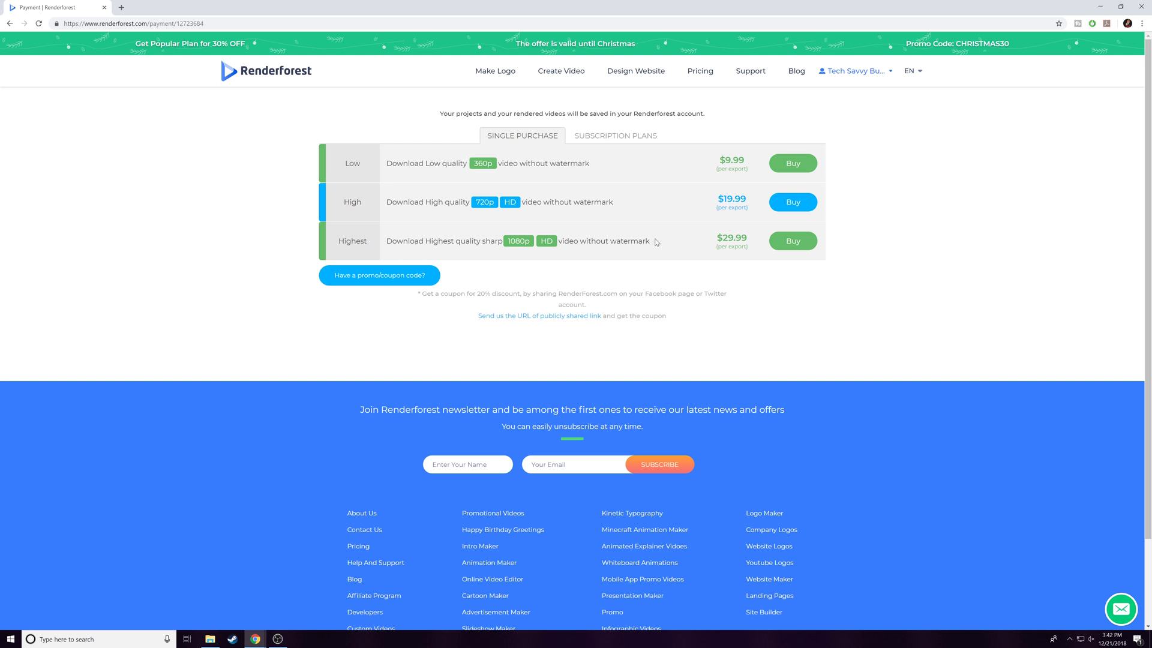
Buy the Highest 1080p HD export for $29.99 and go to My Videos
{"action": "left_click", "coordinate": [803, 246]}
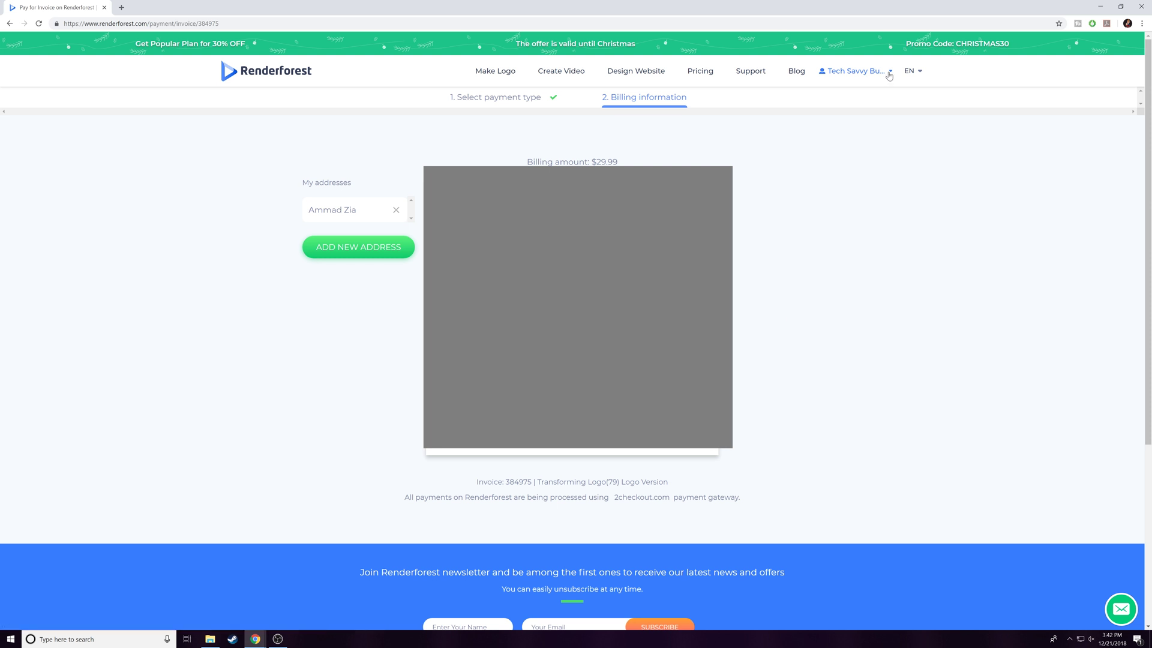
{"action": "mouse_move", "coordinate": [889, 75]}
{"action": "left_click", "coordinate": [851, 97]}
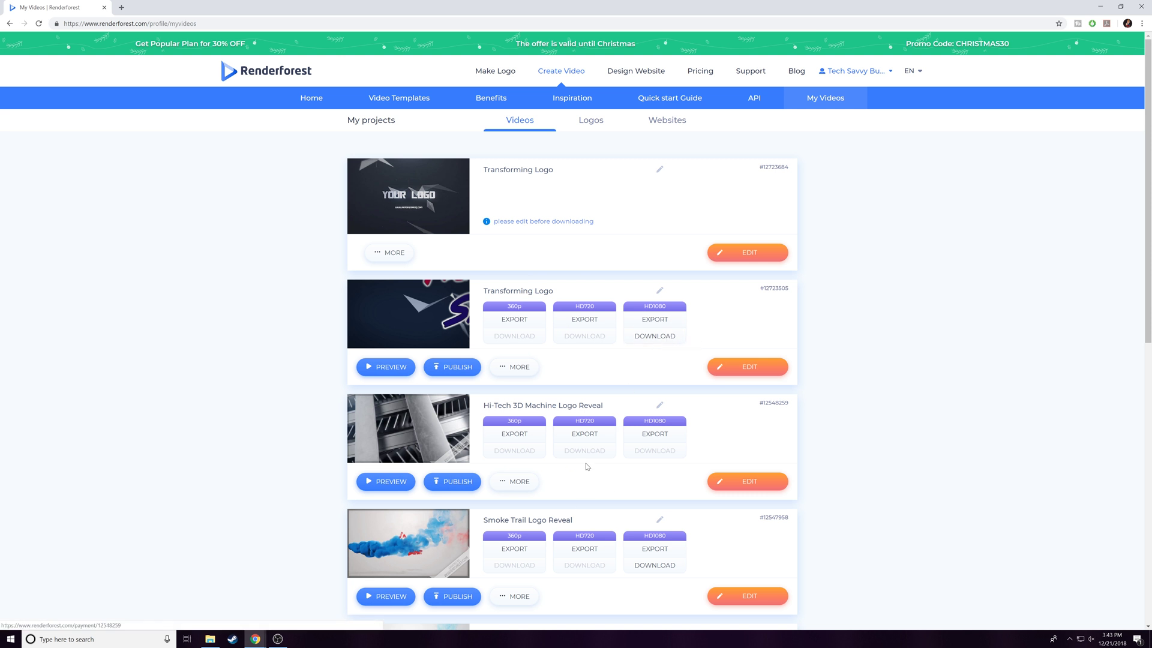
Download the HD1080 version of the Transforming Logo video from its My Videos card
{"action": "right_click", "coordinate": [655, 409]}
{"action": "left_click", "coordinate": [855, 414]}
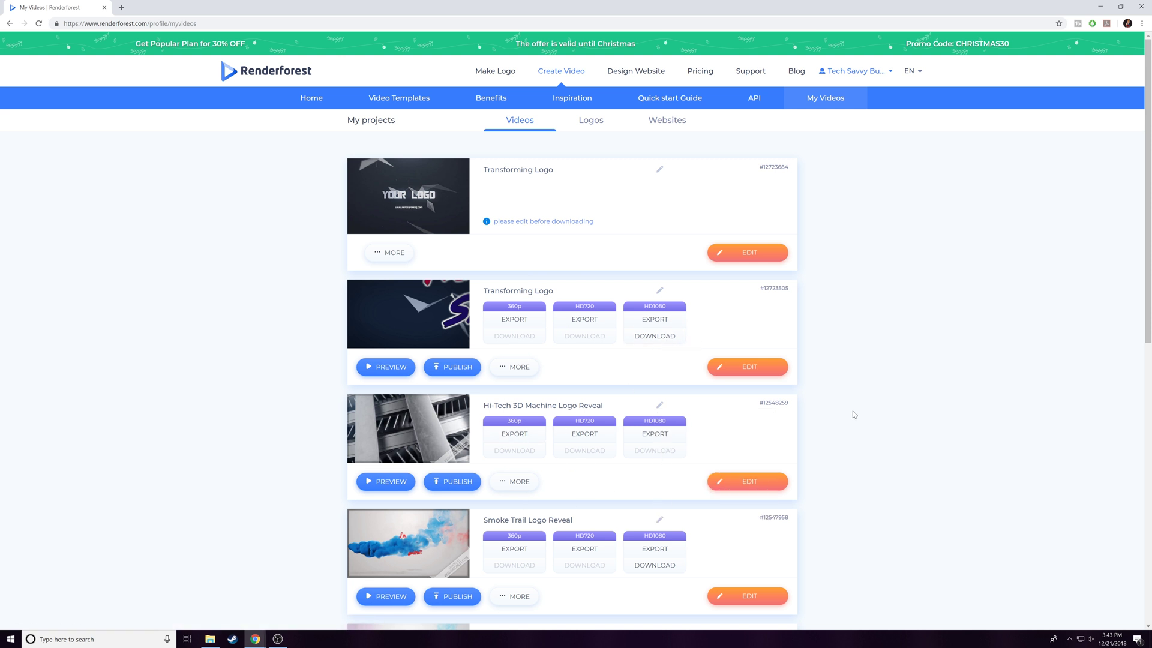
{"action": "scroll", "coordinate": [558, 464], "scroll_direction": "down", "scroll_amount": 2}
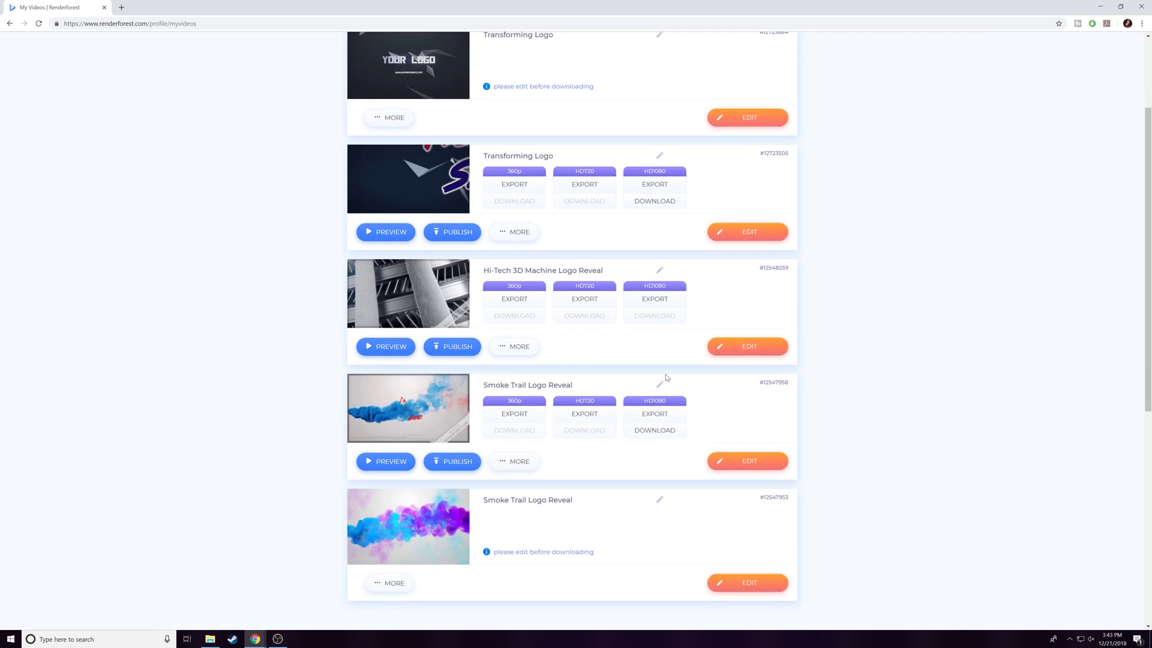
{"action": "scroll", "coordinate": [693, 343], "scroll_direction": "up", "scroll_amount": 2}
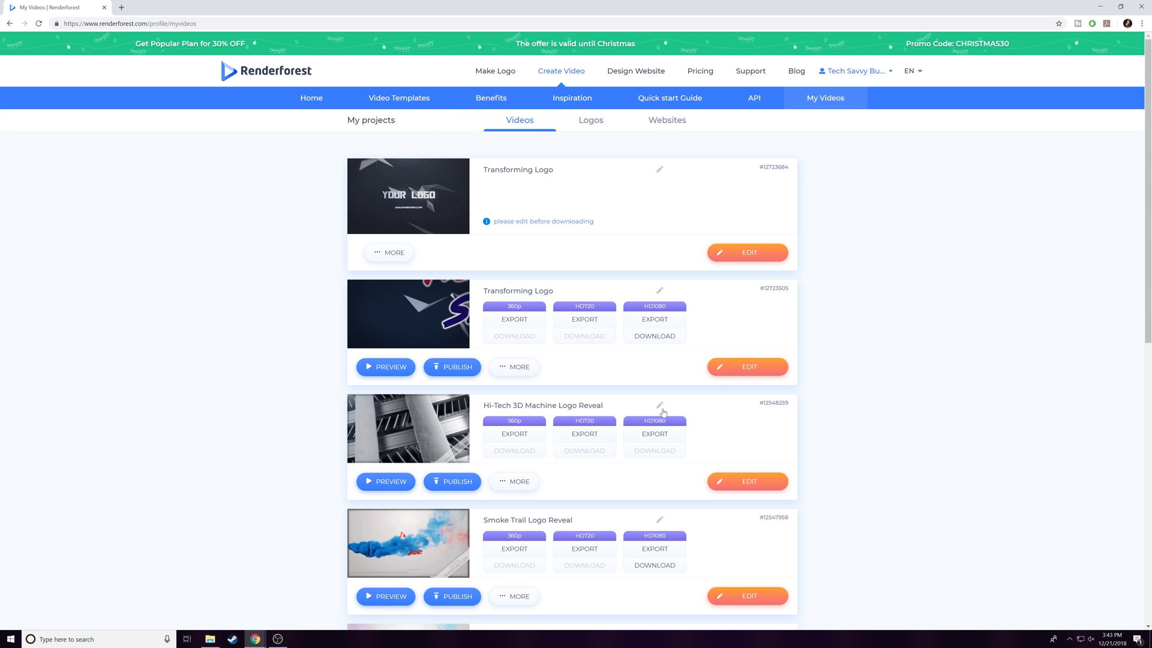
{"action": "right_click", "coordinate": [657, 332]}
{"action": "left_click", "coordinate": [642, 340]}
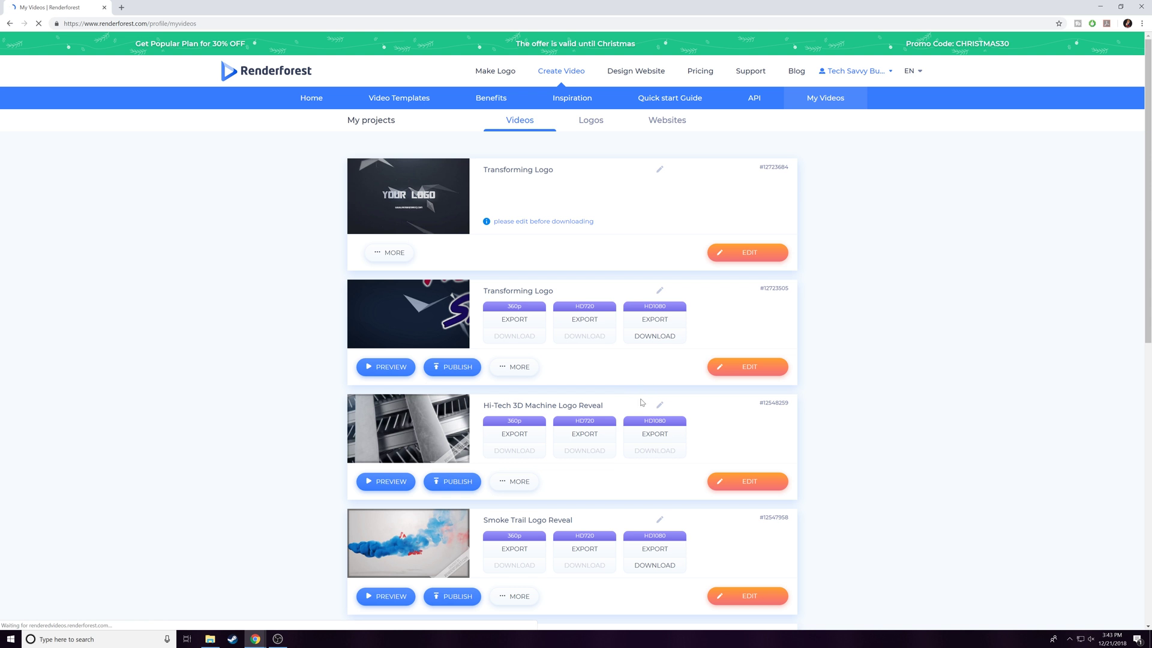
{"action": "left_click", "coordinate": [52, 620]}
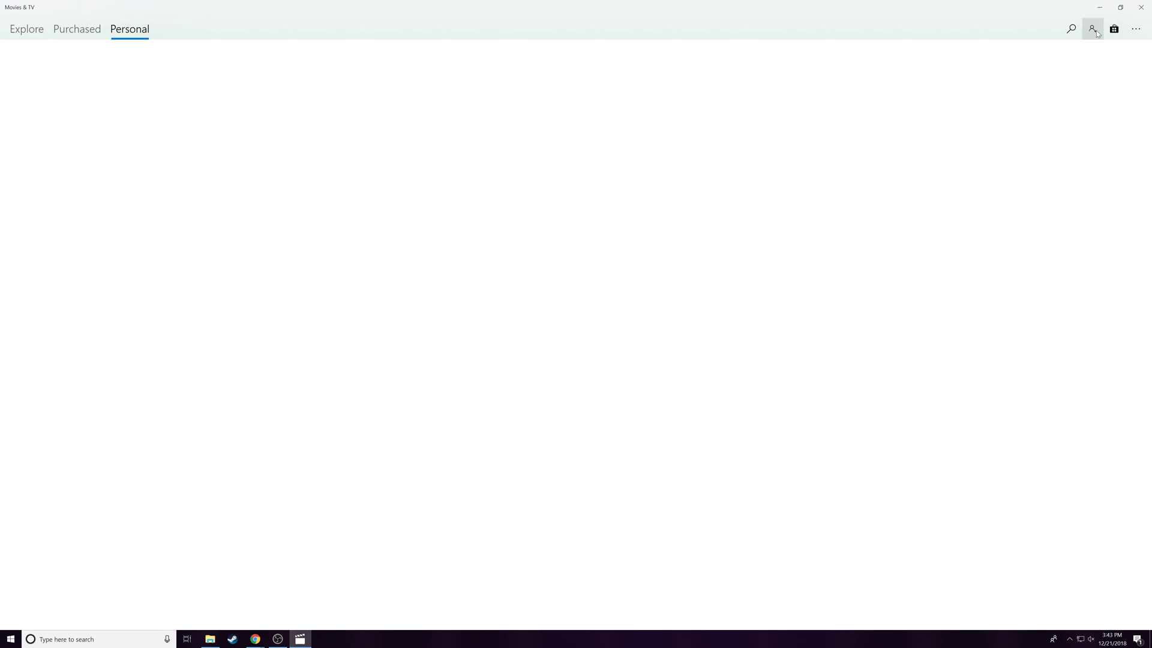
{"action": "left_click", "coordinate": [1141, 6]}
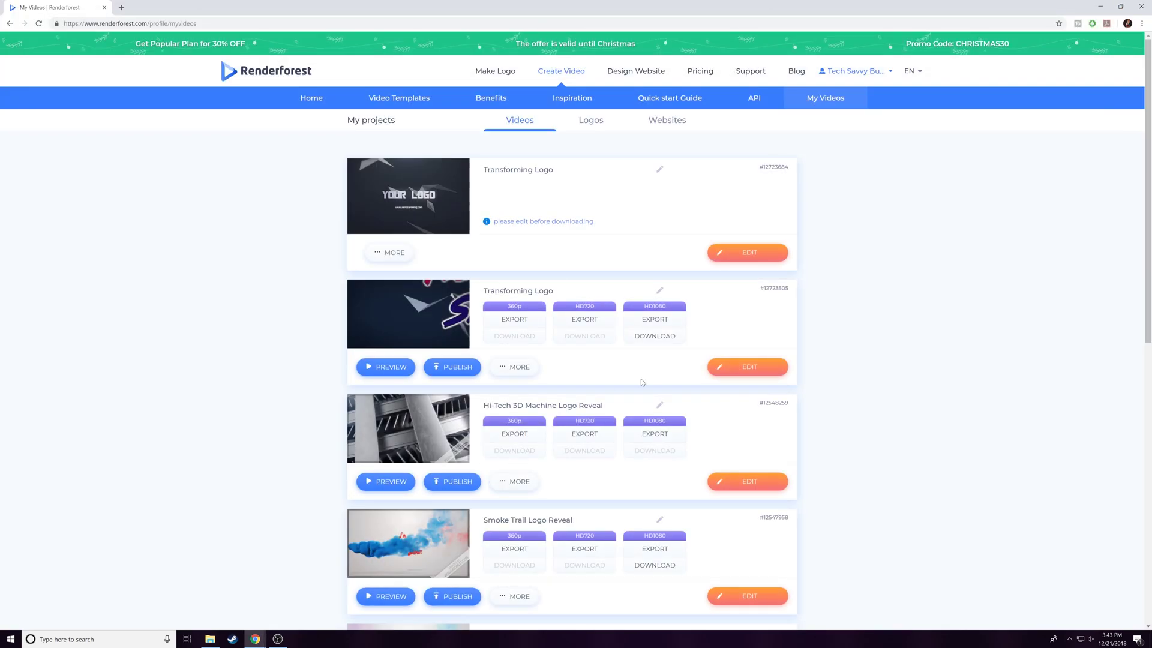